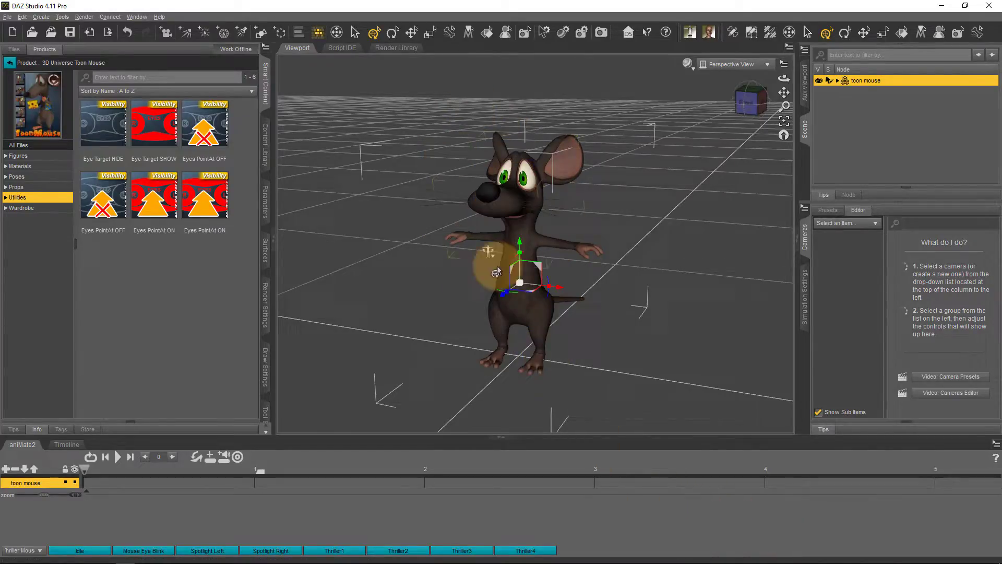
# Step: Orbit the view to see the toon mouse from its left, with its tail visible
pyautogui.keyDown('alt'); pyautogui.moveTo(580, 300); pyautogui.dragTo(587, 301); pyautogui.keyUp('alt')
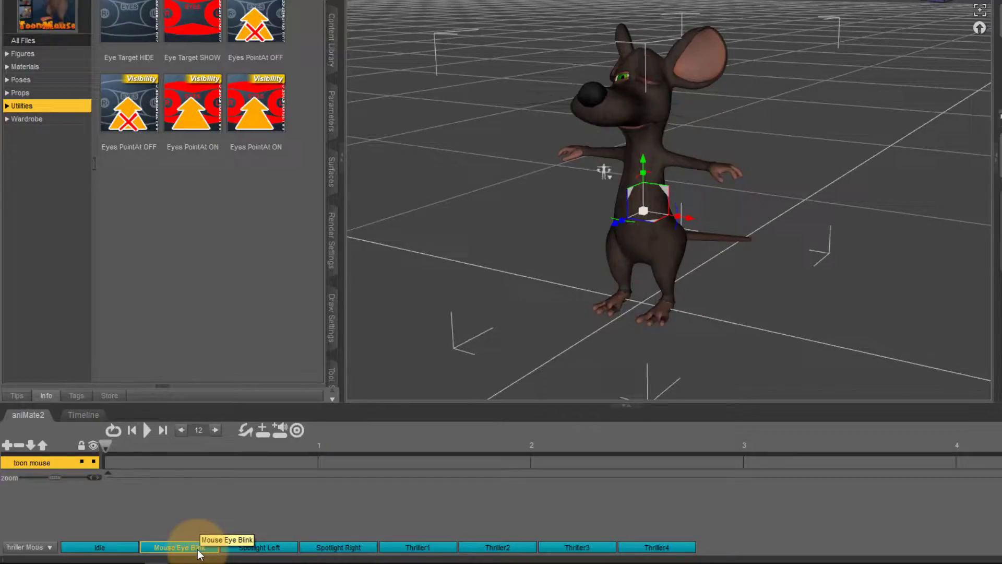
# Step: Place the Mouse Eye Blink aniBlock at the start of the toon mouse track and play it
pyautogui.moveTo(199, 555); pyautogui.dragTo(111, 473)
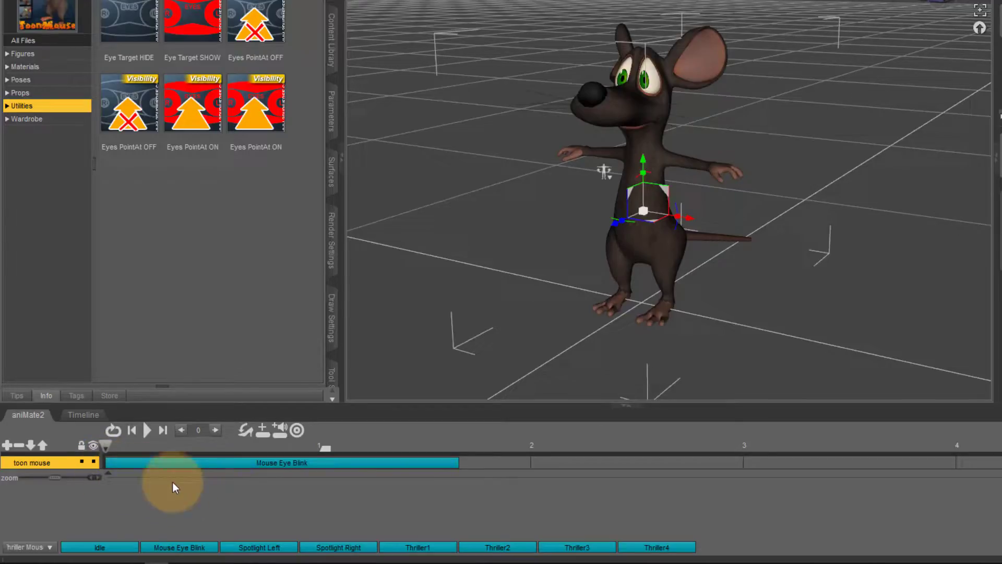
pyautogui.moveTo(325, 446); pyautogui.dragTo(465, 461)
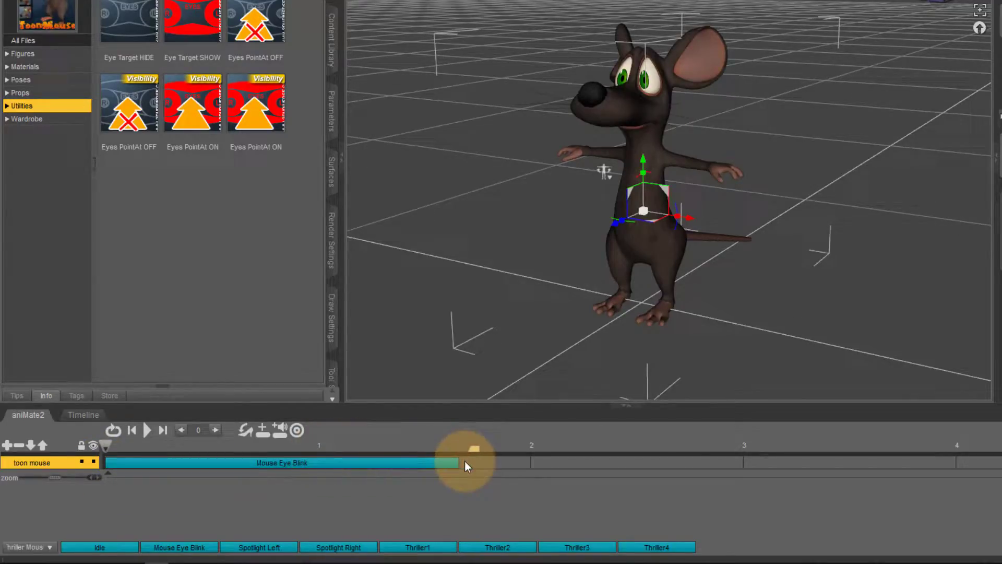
pyautogui.click(148, 430)
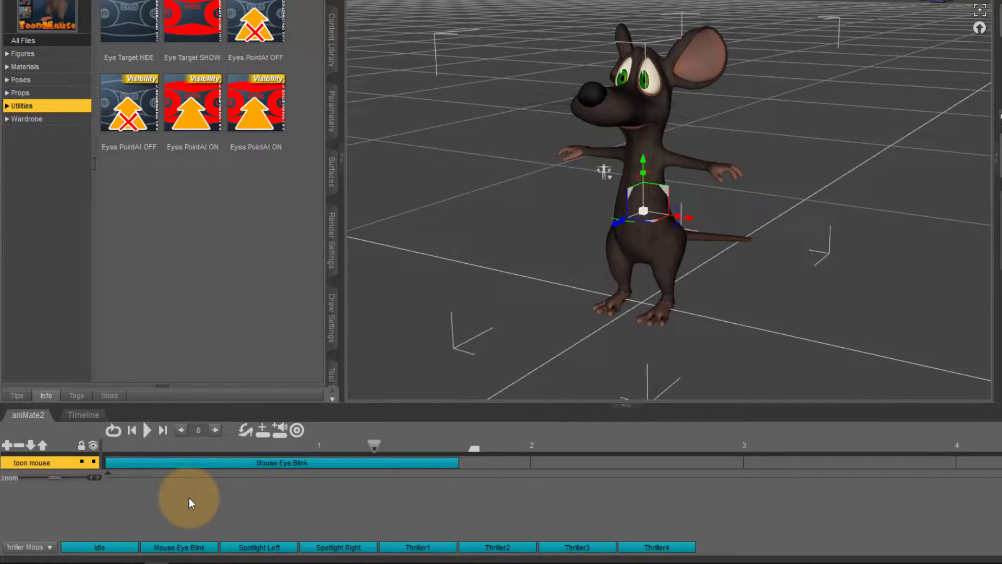
pyautogui.click(170, 464)
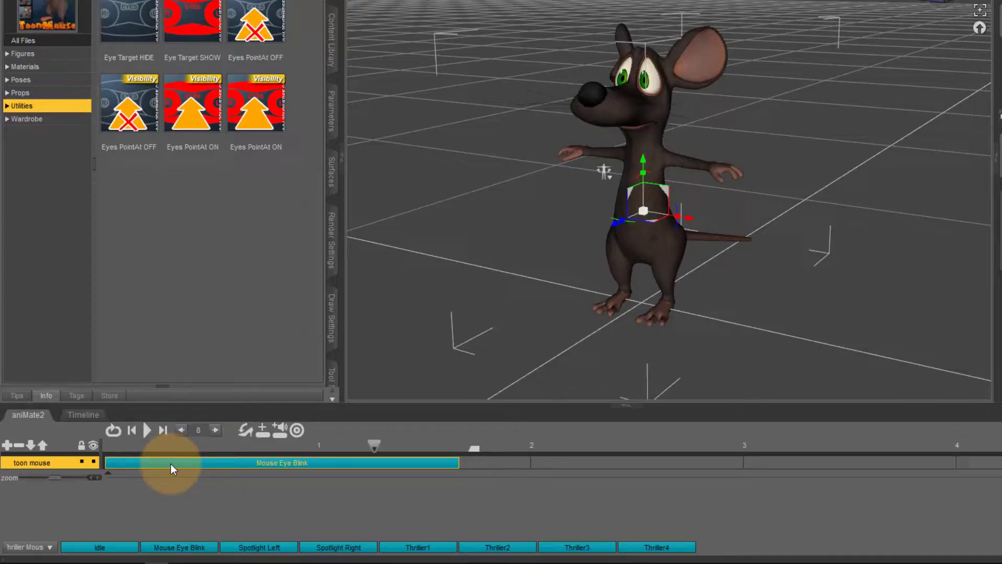
# Step: Inspect the Mouse Eye Blink clip's keyframes, then close its keyframe view unchanged
pyautogui.click(170, 464)
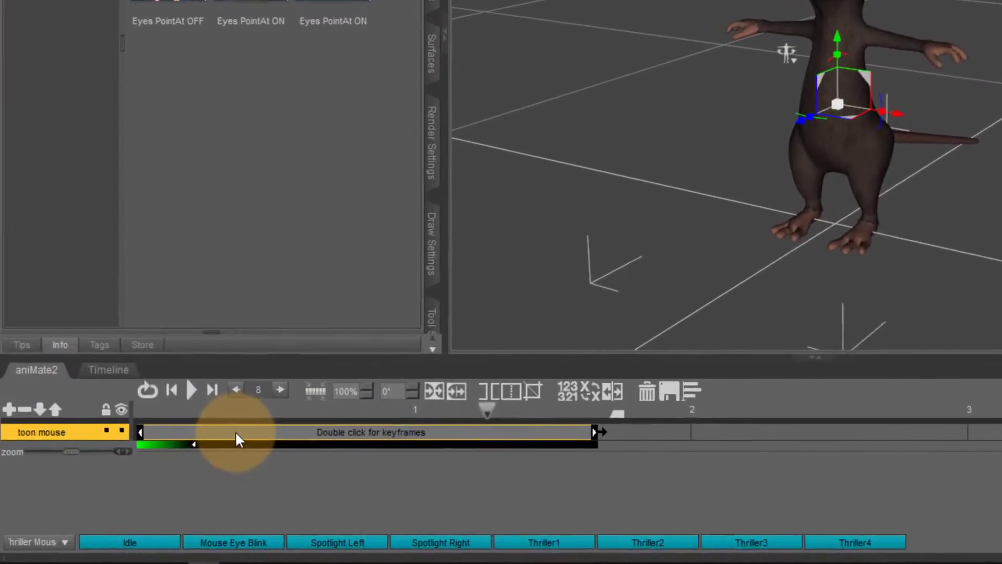
pyautogui.doubleClick(235, 431)
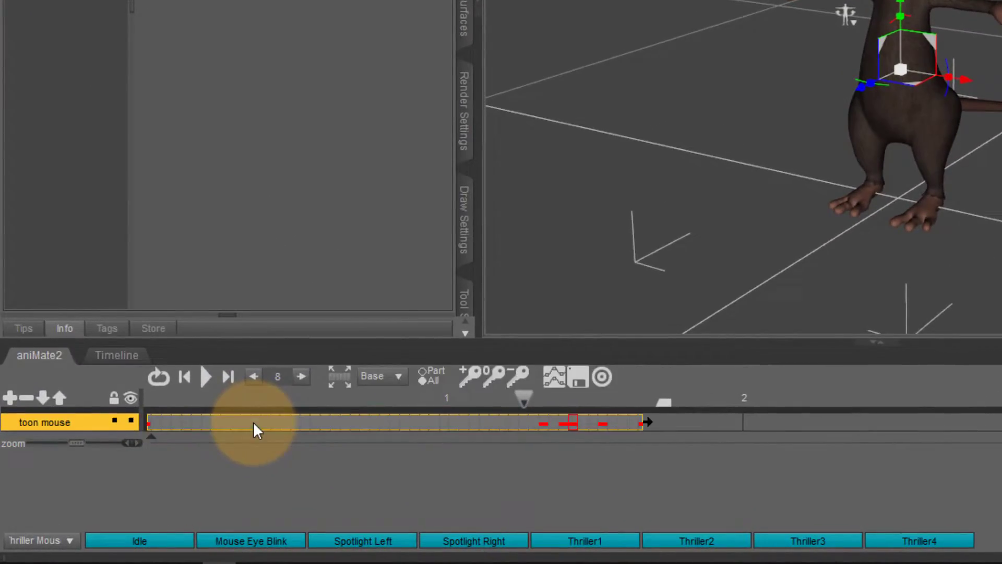
pyautogui.click(539, 429)
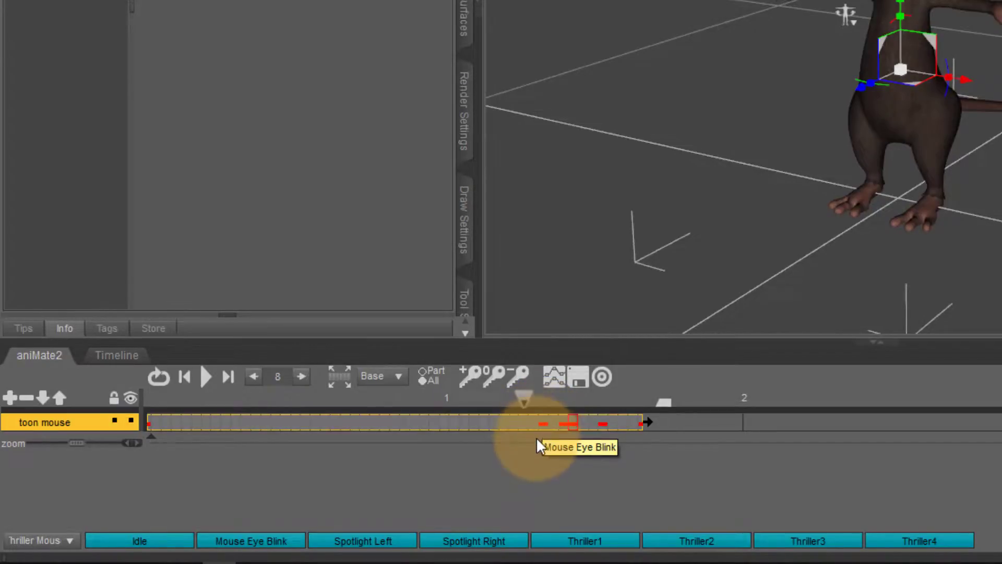
pyautogui.click(512, 459)
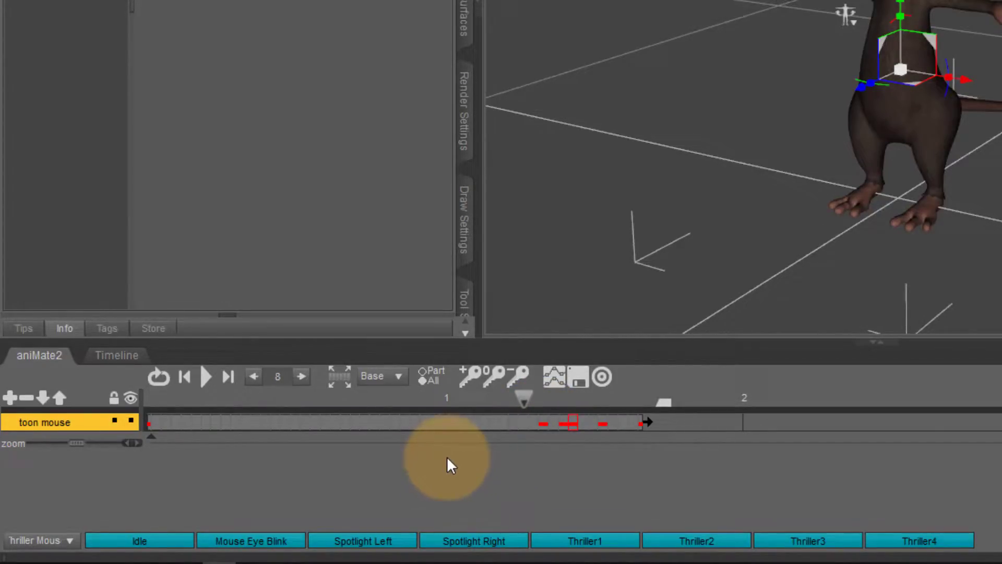
pyautogui.click(436, 418)
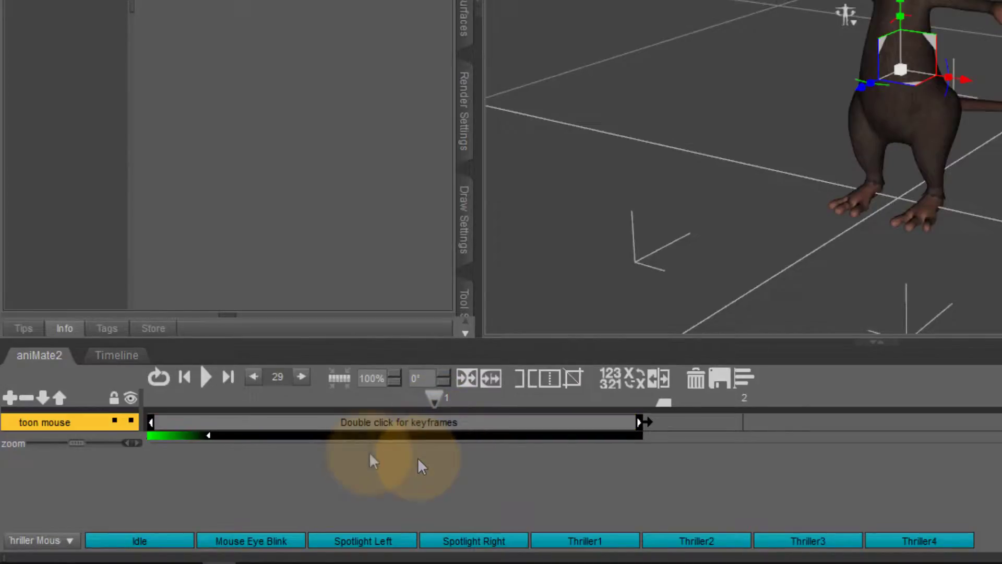
pyautogui.click(388, 447)
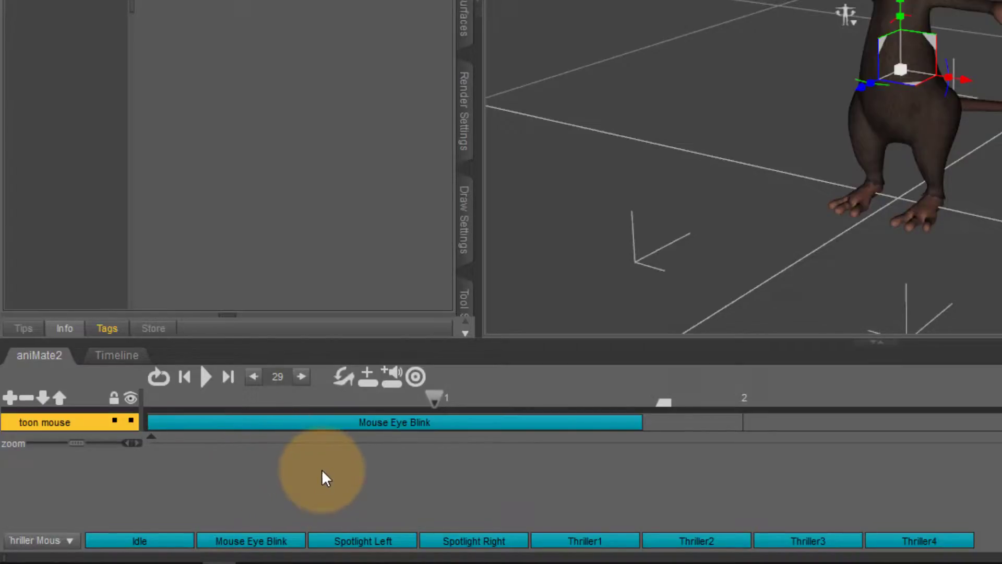
# Step: Bake the Mouse Eye Blink clip into Studio keyframes, confirming the handover to the Timeline
pyautogui.rightClick(291, 453)
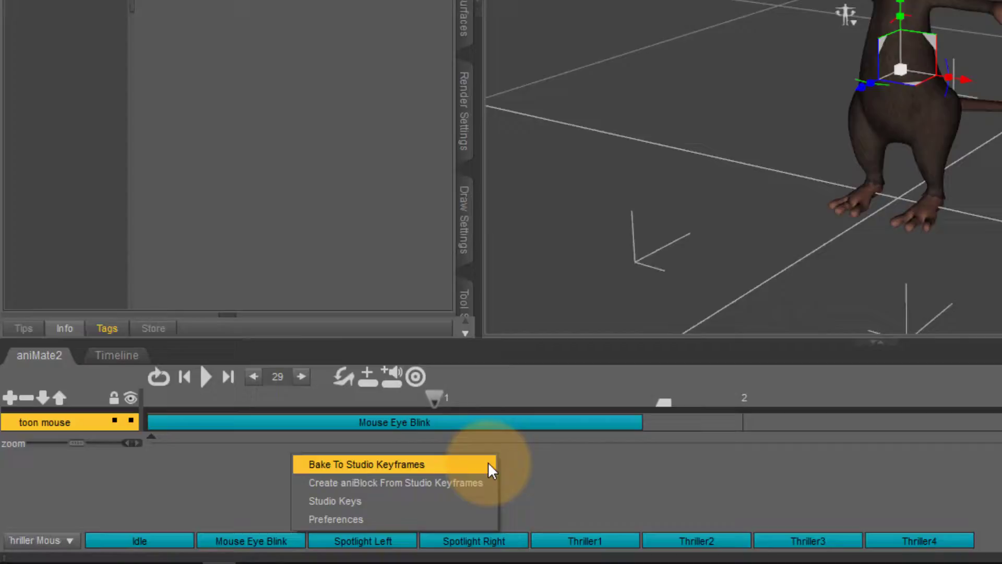
pyautogui.click(451, 462)
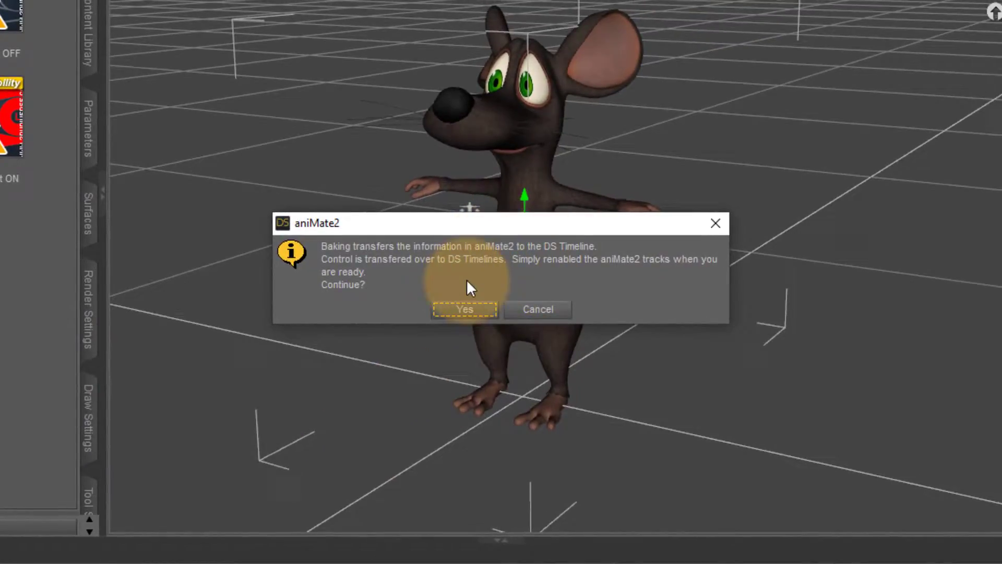
pyautogui.click(481, 310)
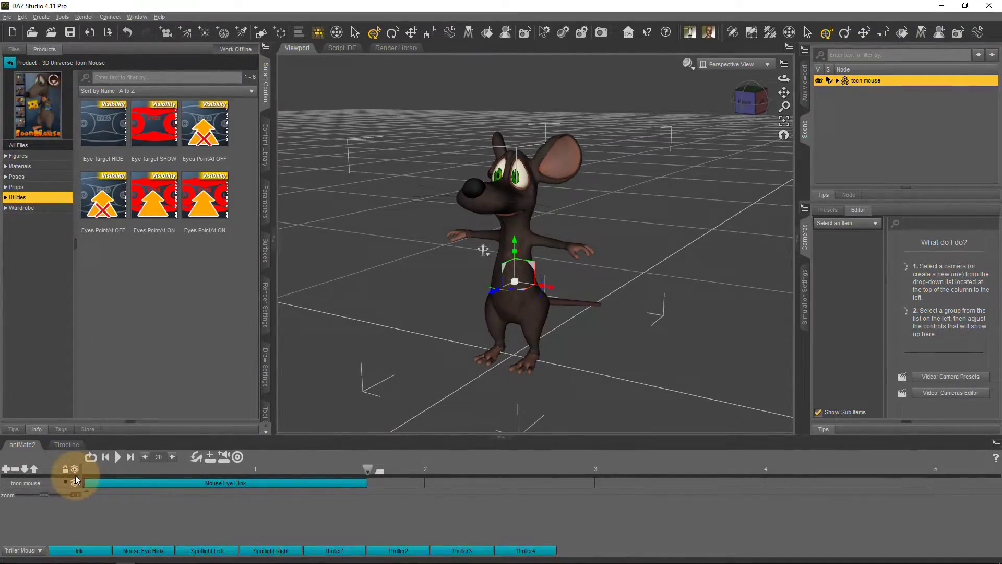
# Step: Scrub the baked 52-frame blink animation on the Studio Timeline from frame 0
pyautogui.click(66, 445)
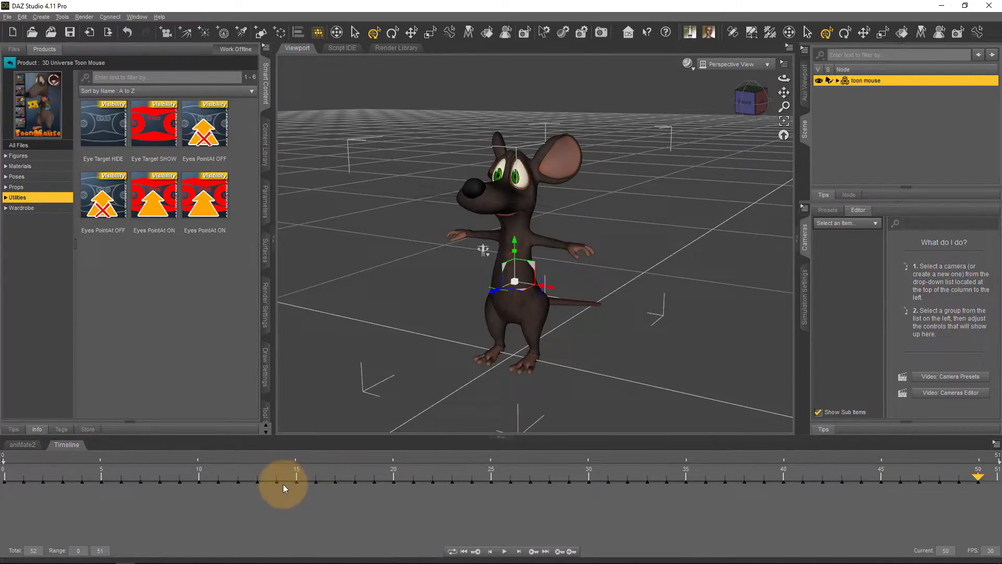
pyautogui.click(15, 465)
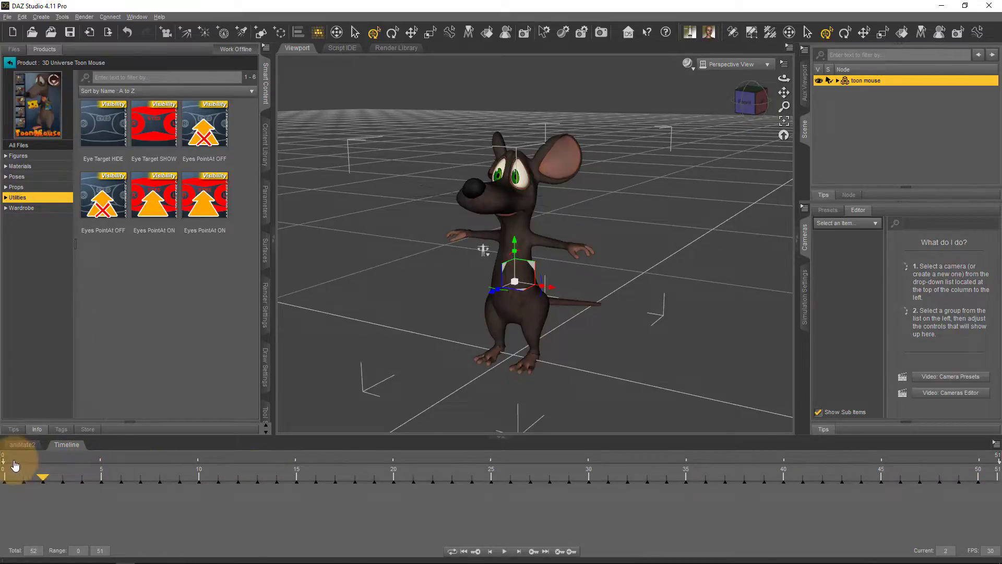
pyautogui.moveTo(21, 462); pyautogui.dragTo(978, 476)
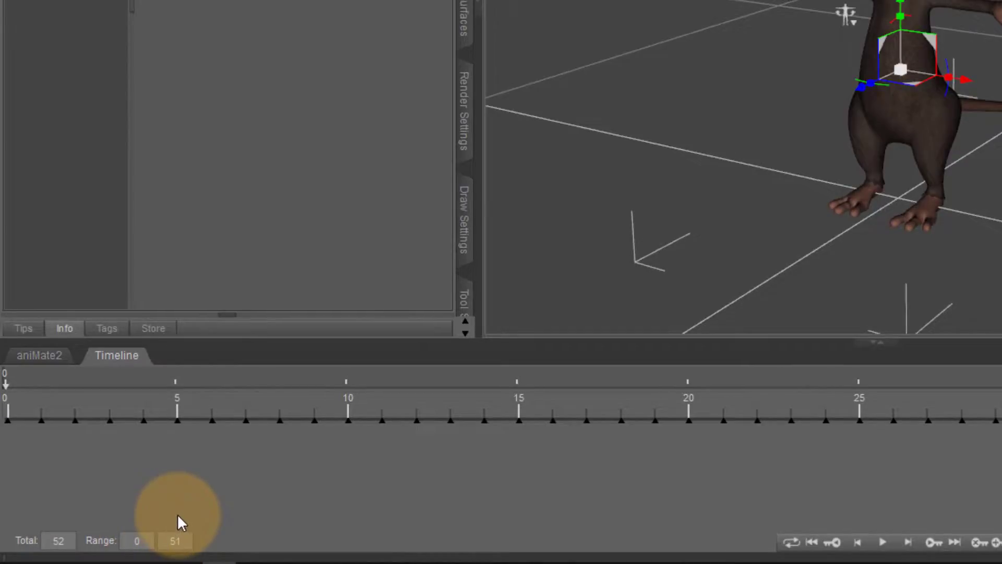
# Step: Delete the Mouse Eye Blink clip from the aniMate2 track, keeping the baked Timeline keyframes
pyautogui.click(48, 367)
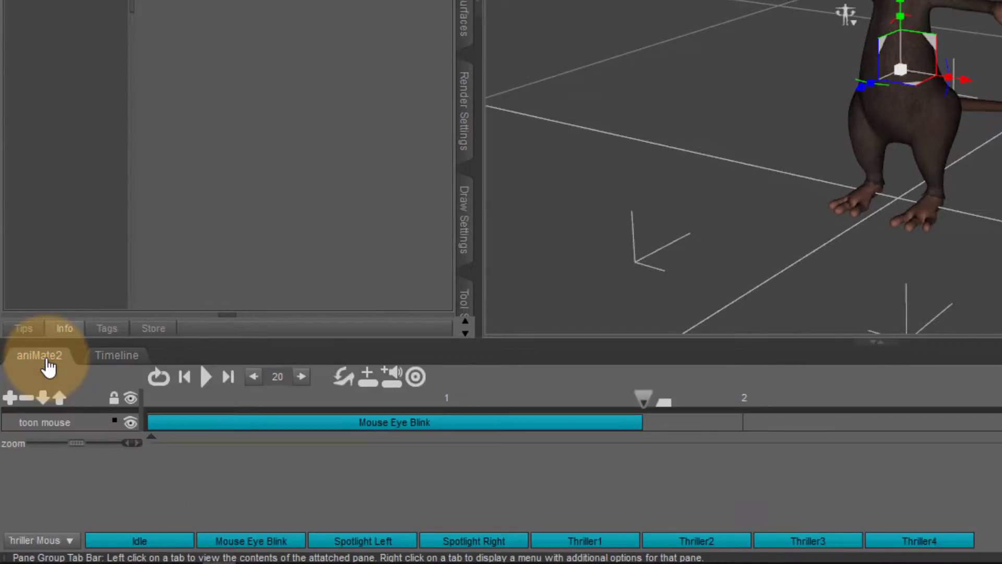
pyautogui.click(287, 424)
pyautogui.click(287, 424)
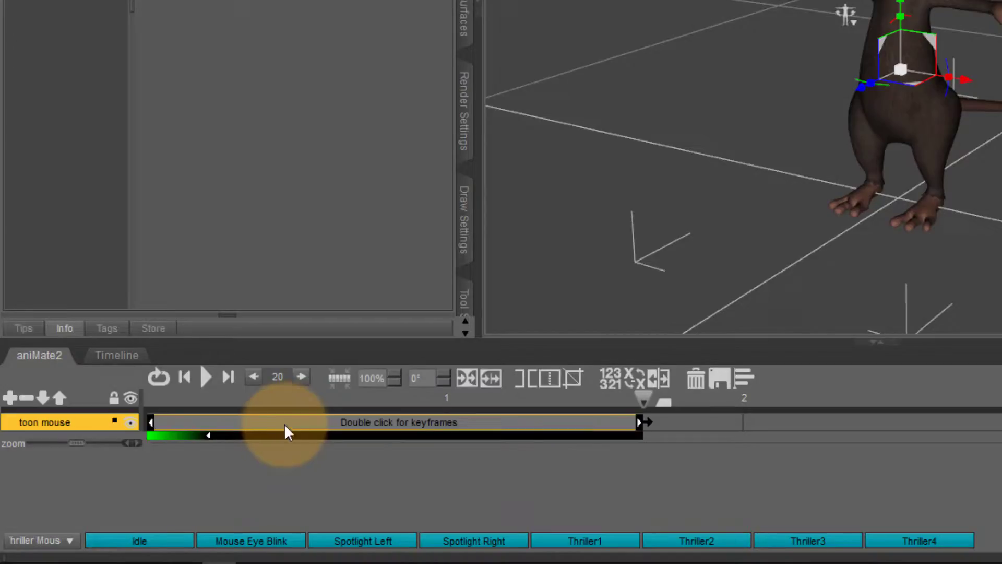
pyautogui.click(697, 379)
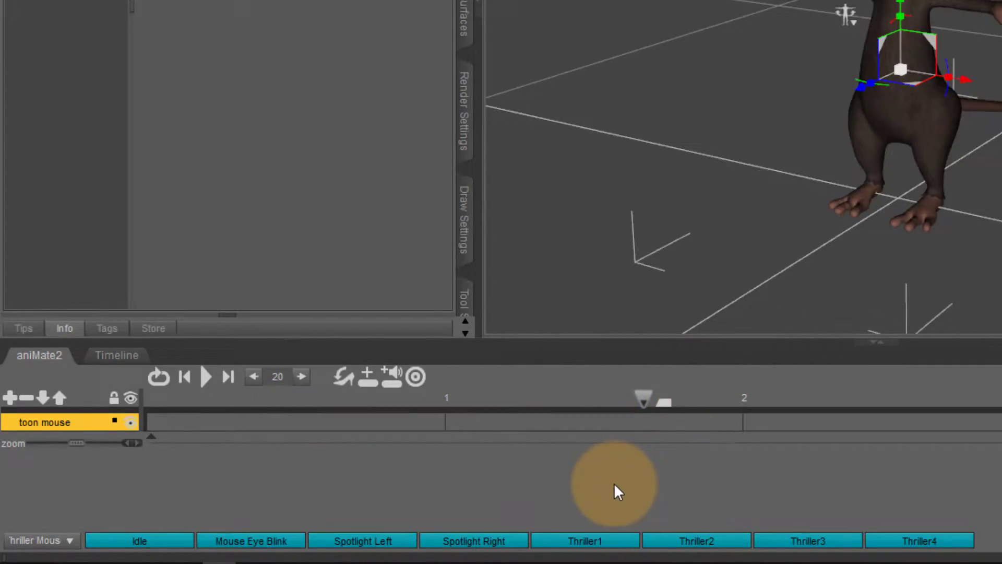
pyautogui.click(119, 357)
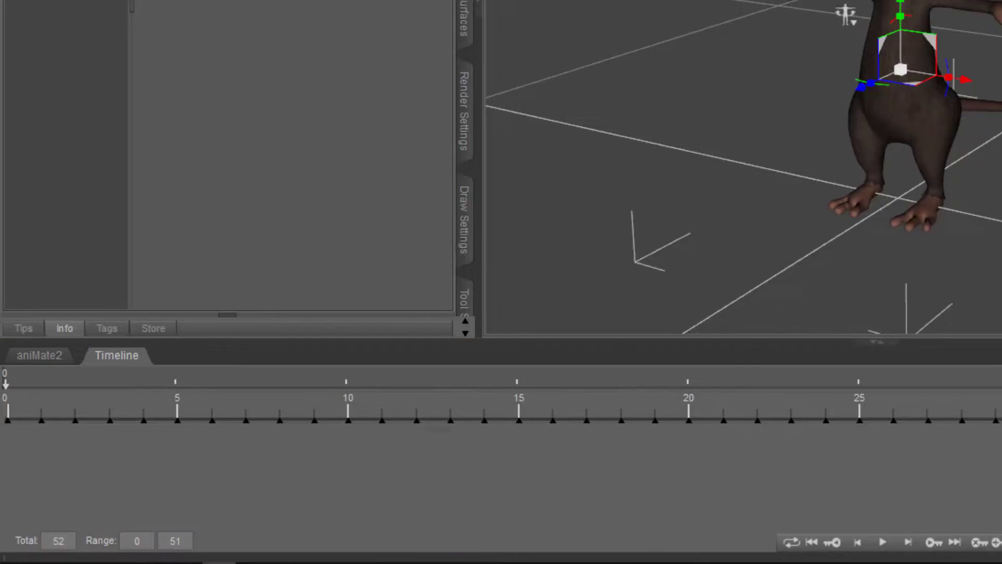
# Step: Scrub the baked Timeline animation and leave the playhead at frame 25
pyautogui.click(862, 417)
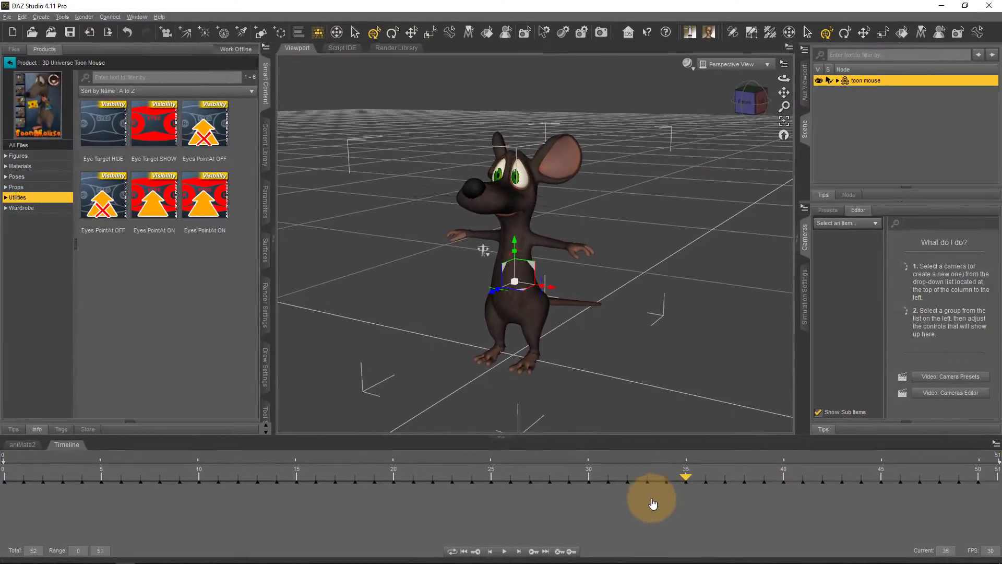
pyautogui.moveTo(649, 501); pyautogui.dragTo(483, 491)
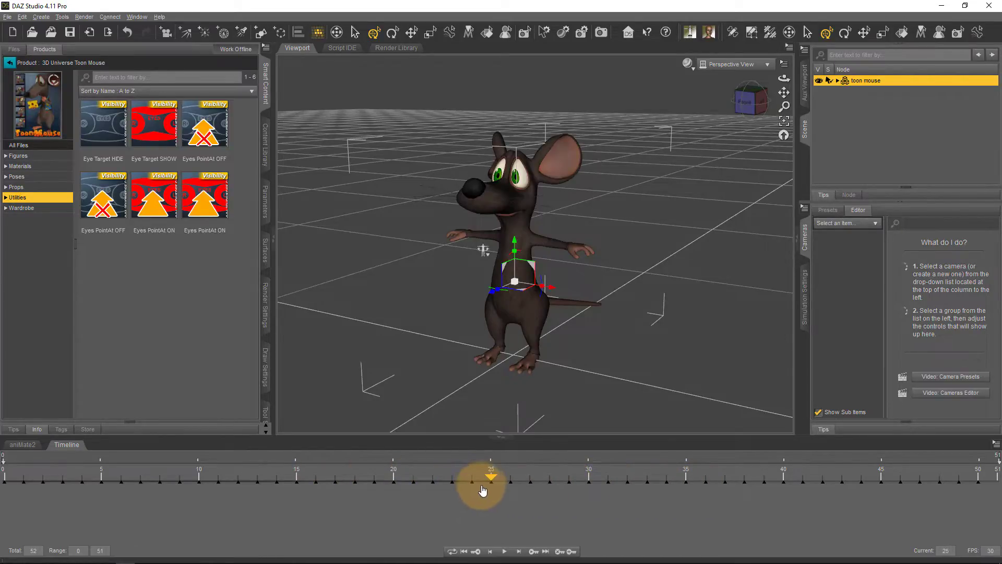
# Step: Select the mouse's LeftEar bone in the Scene pane and activate the Rotate tool
pyautogui.click(552, 168)
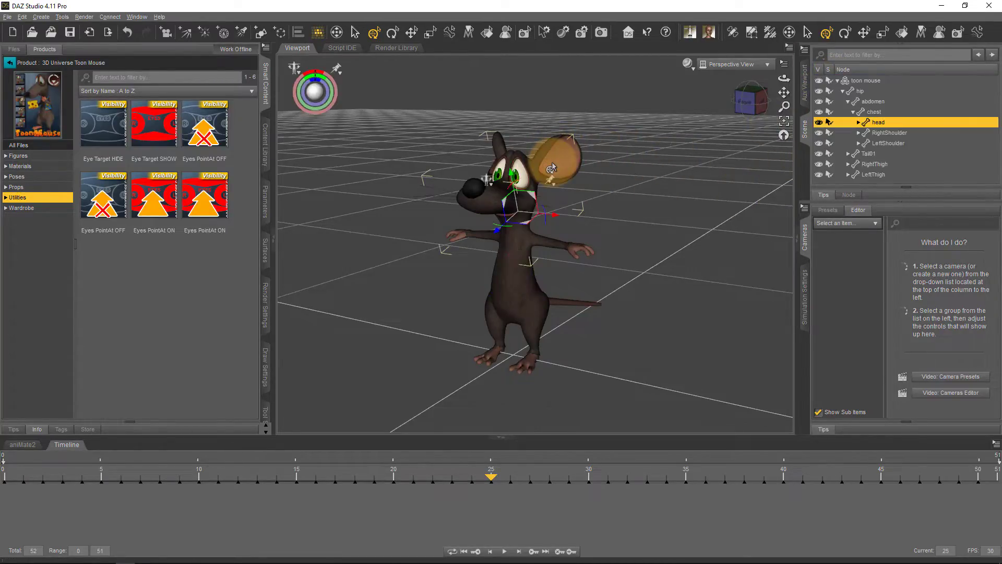
pyautogui.click(856, 122)
pyautogui.scroll(-2, 898, 136)
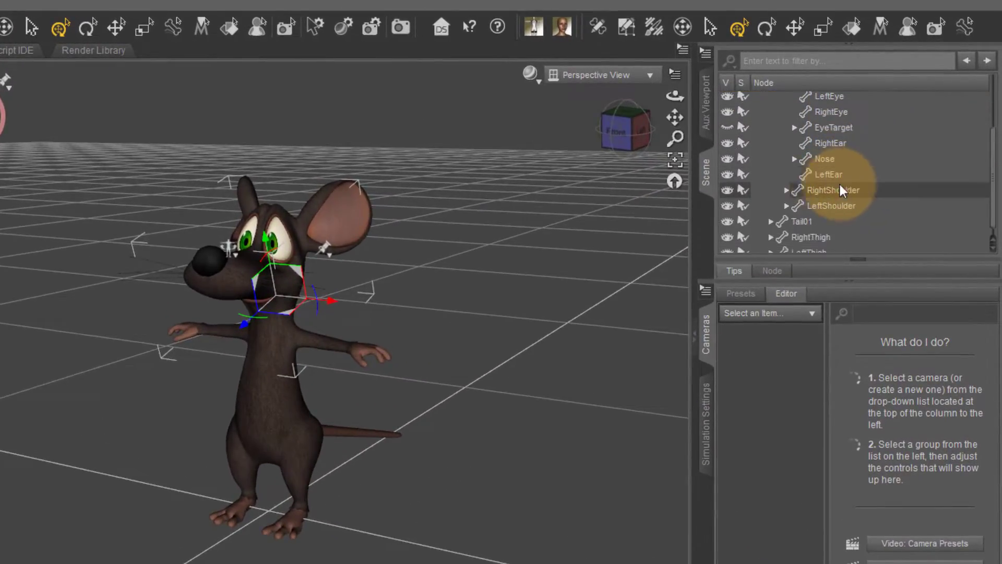
pyautogui.click(828, 173)
pyautogui.click(830, 140)
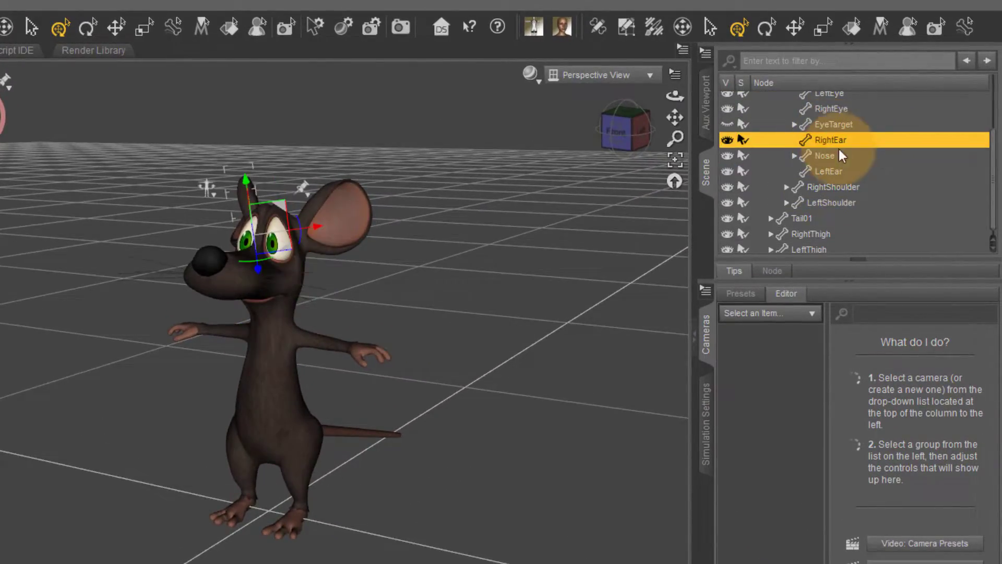
pyautogui.click(829, 171)
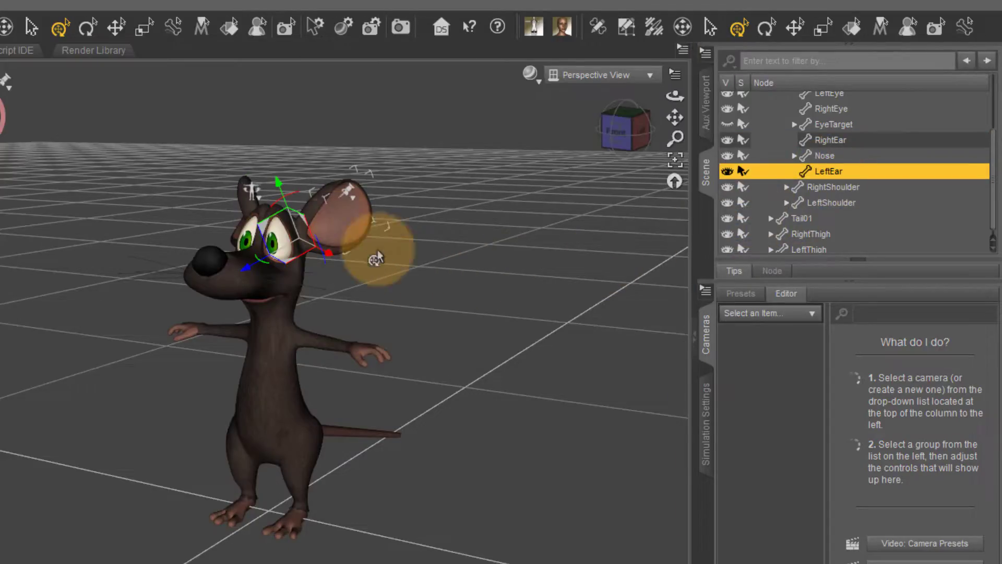
pyautogui.click(87, 27)
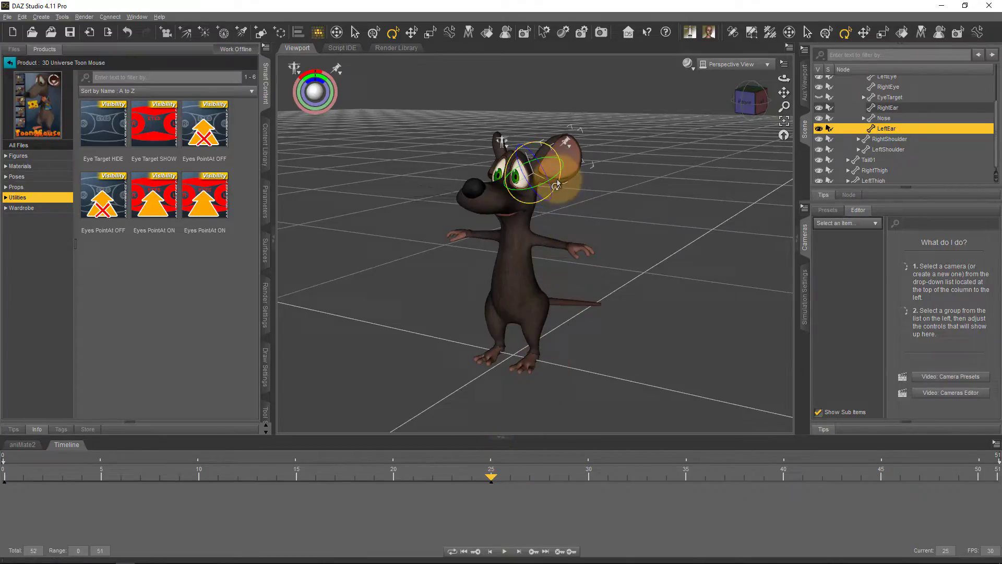
# Step: Key the left ear's twist at frames 28 and 31 in the Parameters pane
pyautogui.click(265, 201)
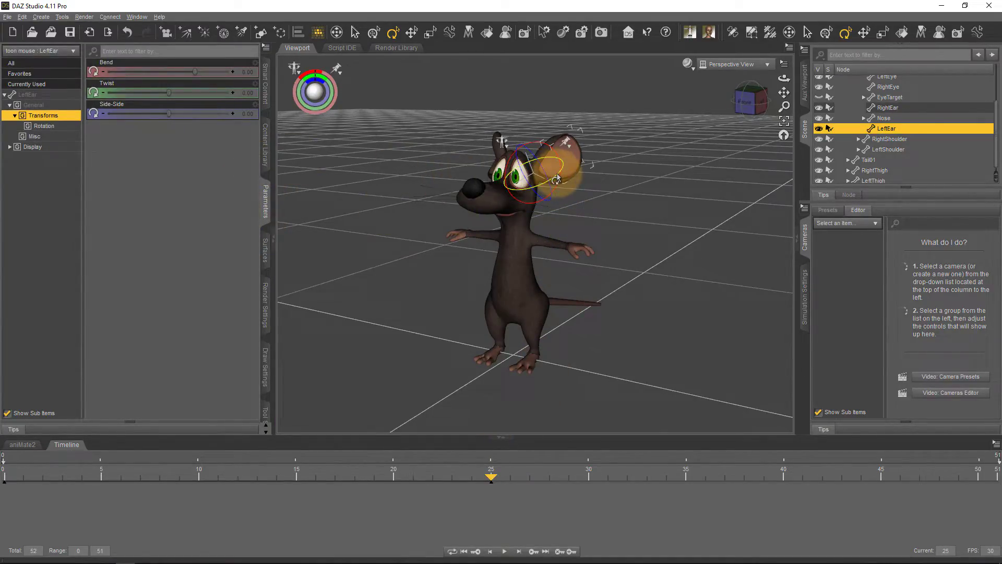
pyautogui.moveTo(491, 479); pyautogui.dragTo(547, 487)
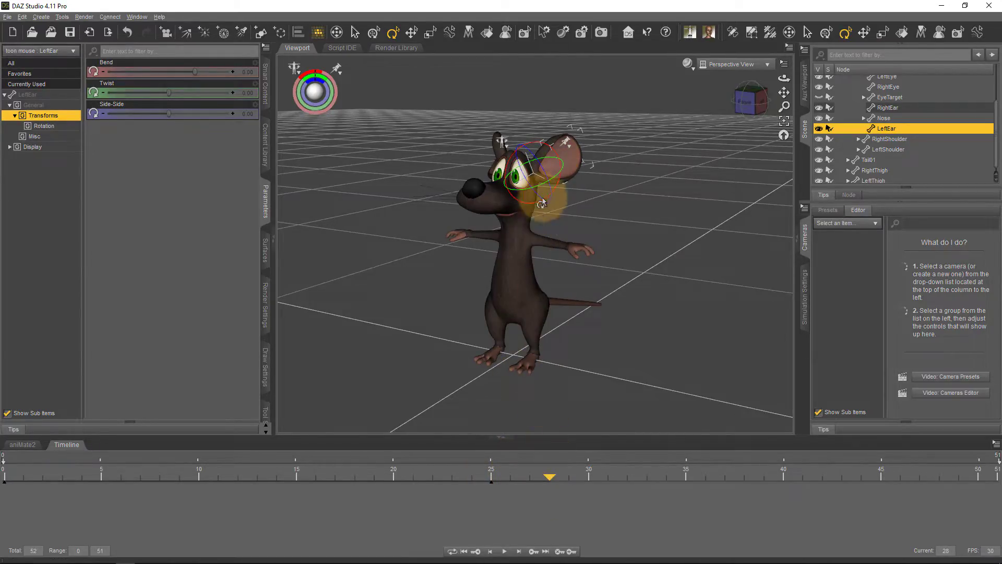
pyautogui.moveTo(557, 178); pyautogui.dragTo(555, 183)
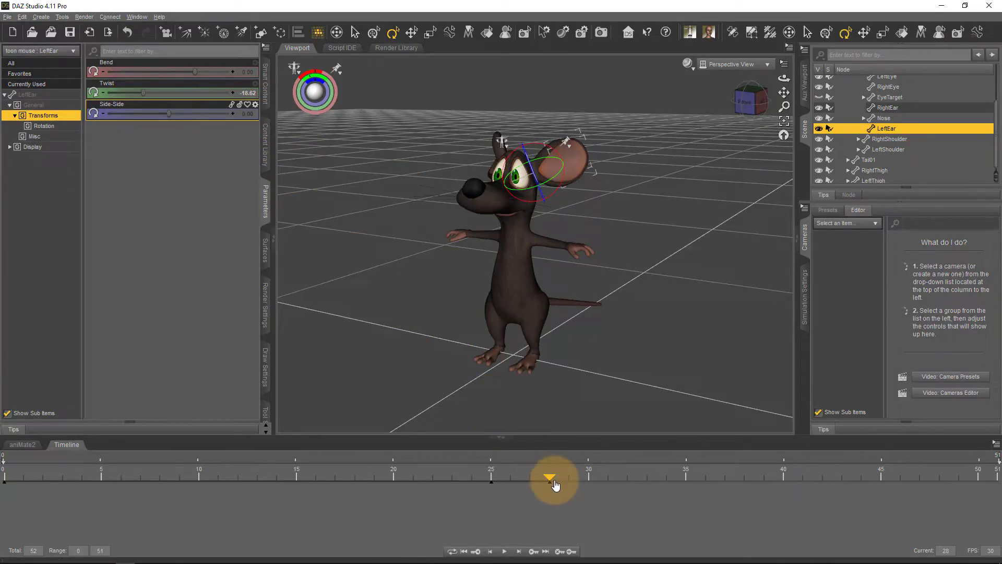
pyautogui.moveTo(552, 483); pyautogui.dragTo(607, 485)
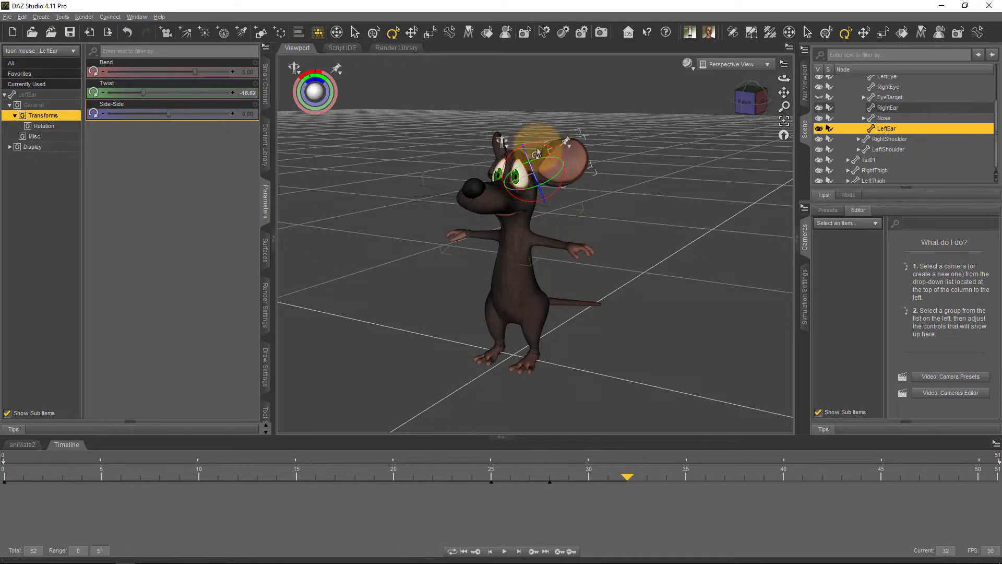
pyautogui.moveTo(552, 183); pyautogui.dragTo(575, 170)
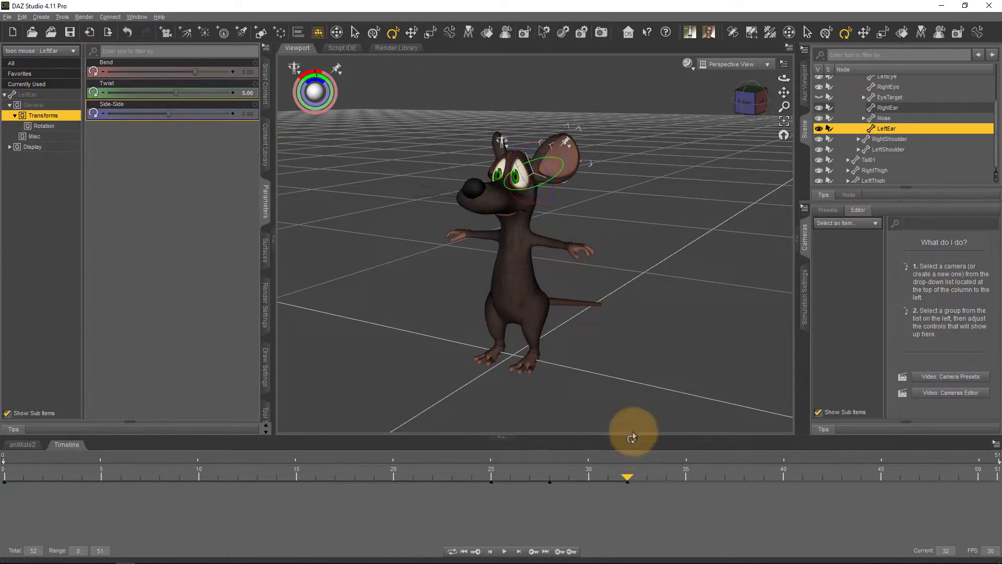
# Step: Set LeftEar Twist to 0 at frame 35, then play back the ear wiggle
pyautogui.moveTo(627, 478); pyautogui.dragTo(683, 486)
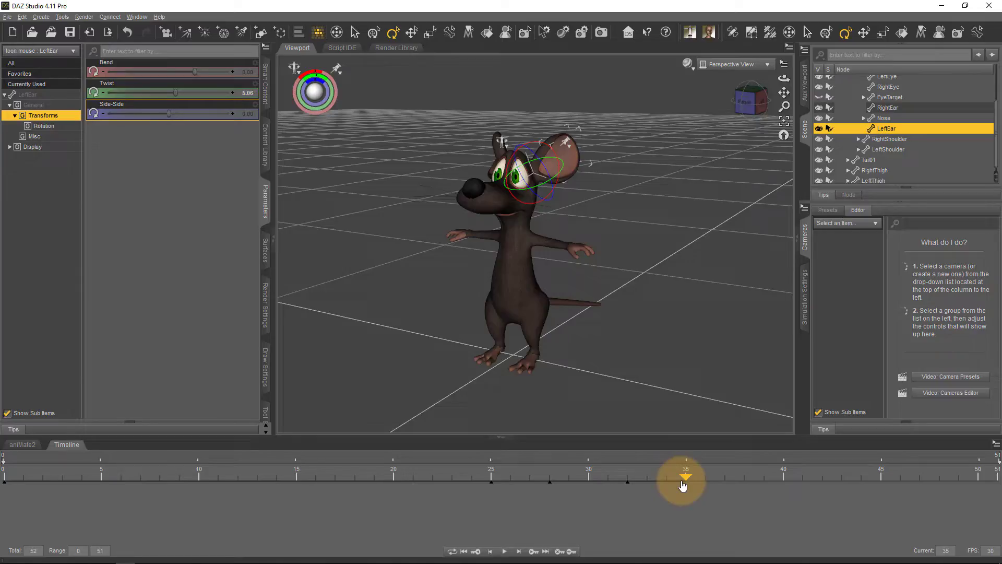
pyautogui.click(248, 95)
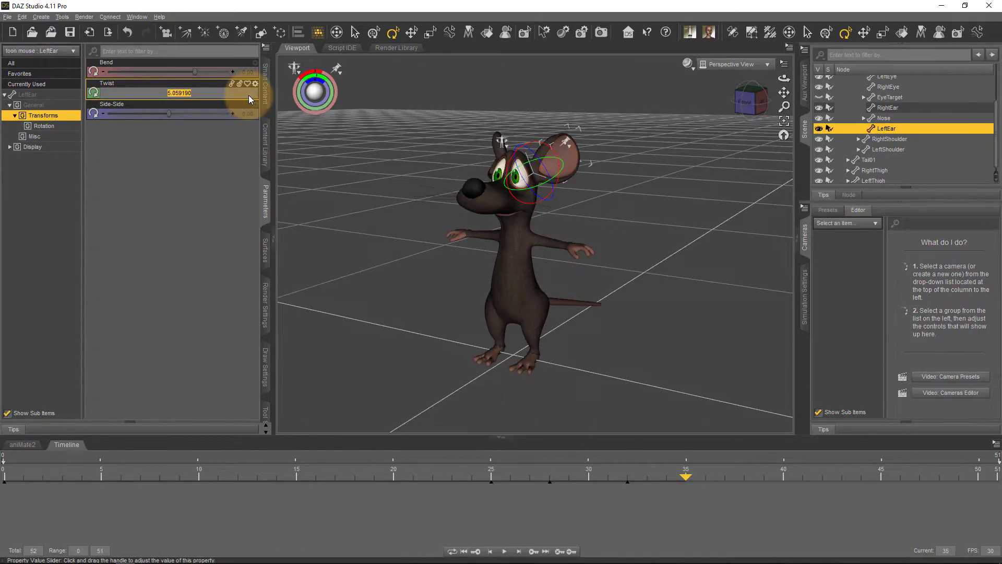
pyautogui.write('0')
pyautogui.press('Return')
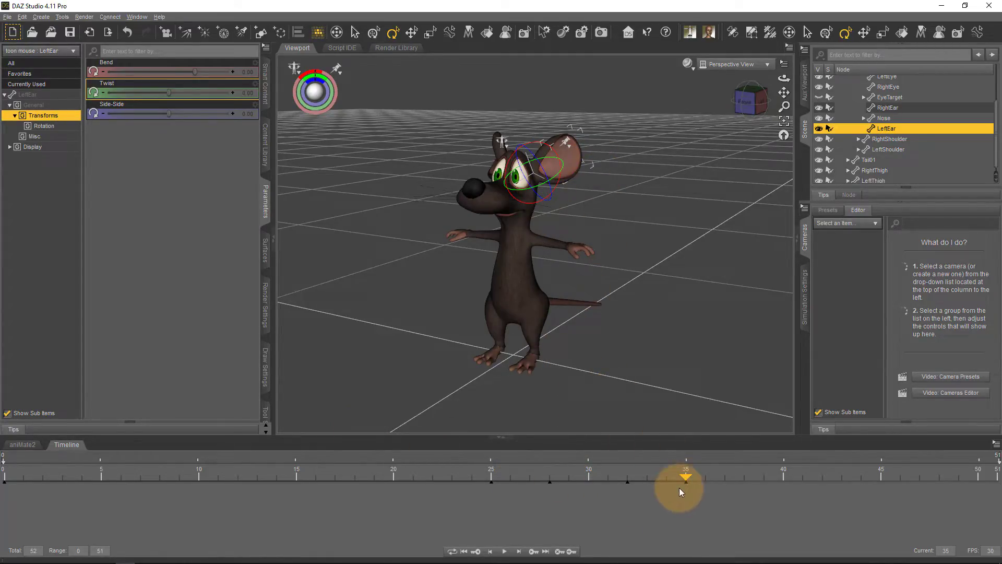
pyautogui.click(504, 551)
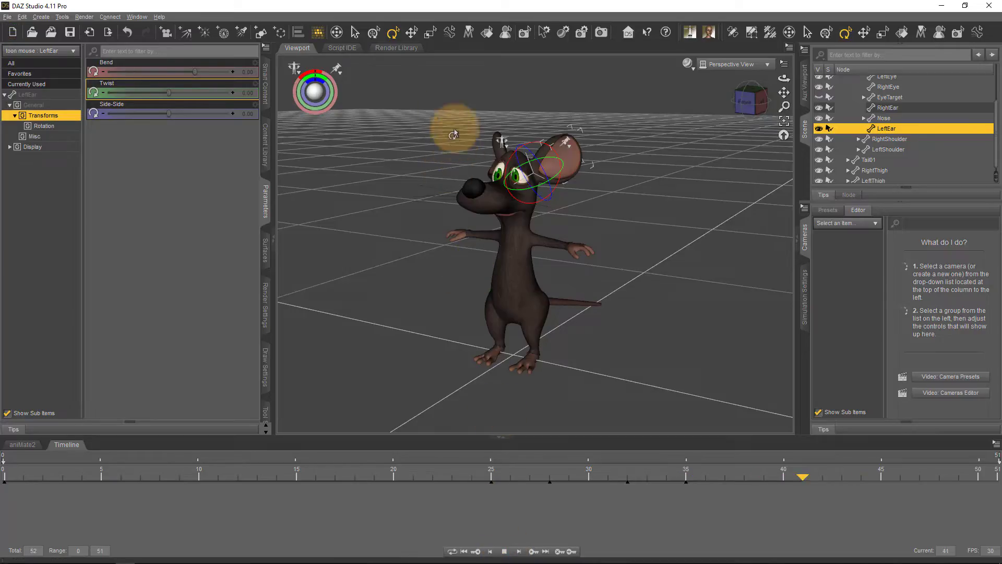
pyautogui.click(355, 33)
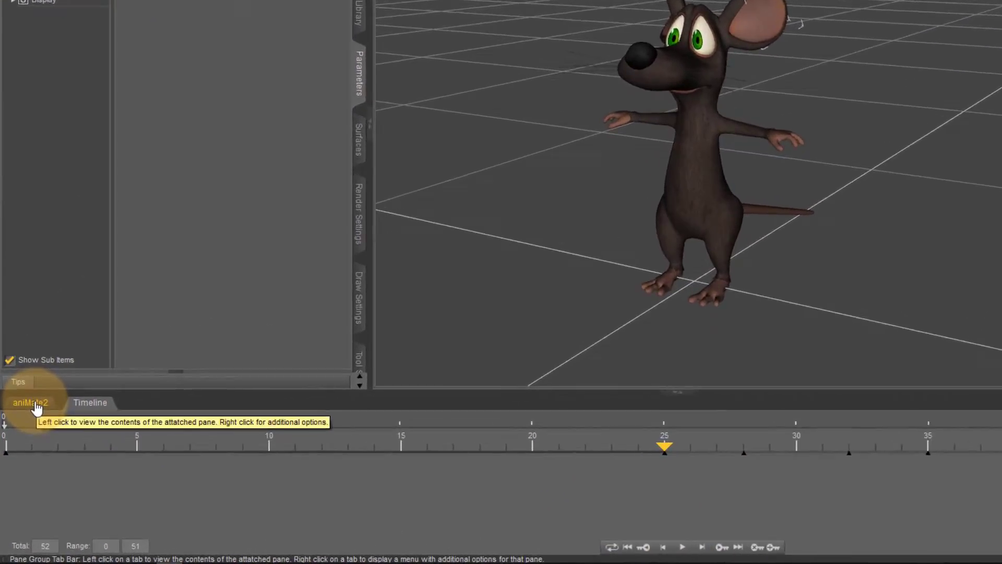
# Step: Replace the toon mouse's aniMate2 track with a fresh, empty one
pyautogui.click(34, 405)
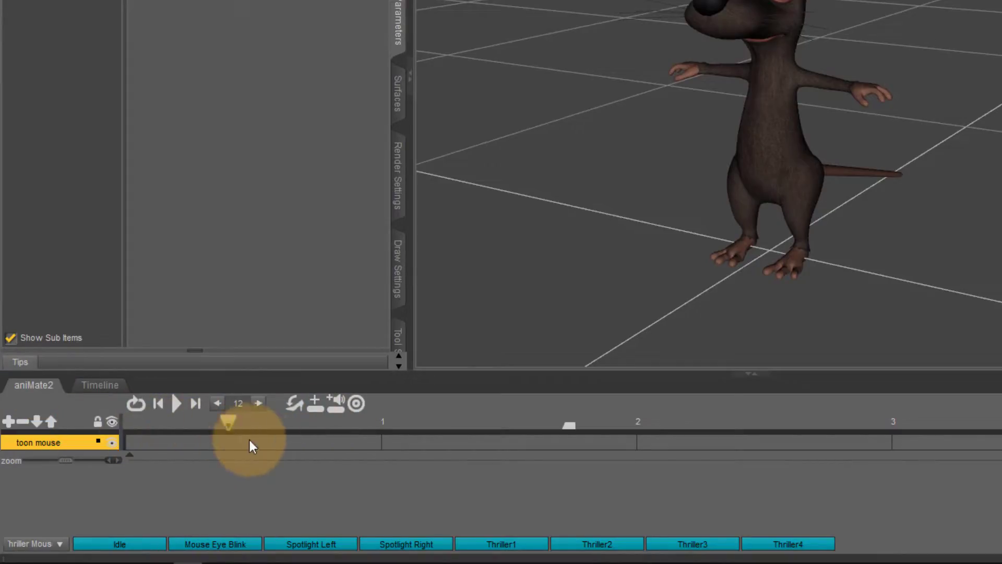
pyautogui.moveTo(250, 440); pyautogui.dragTo(95, 438)
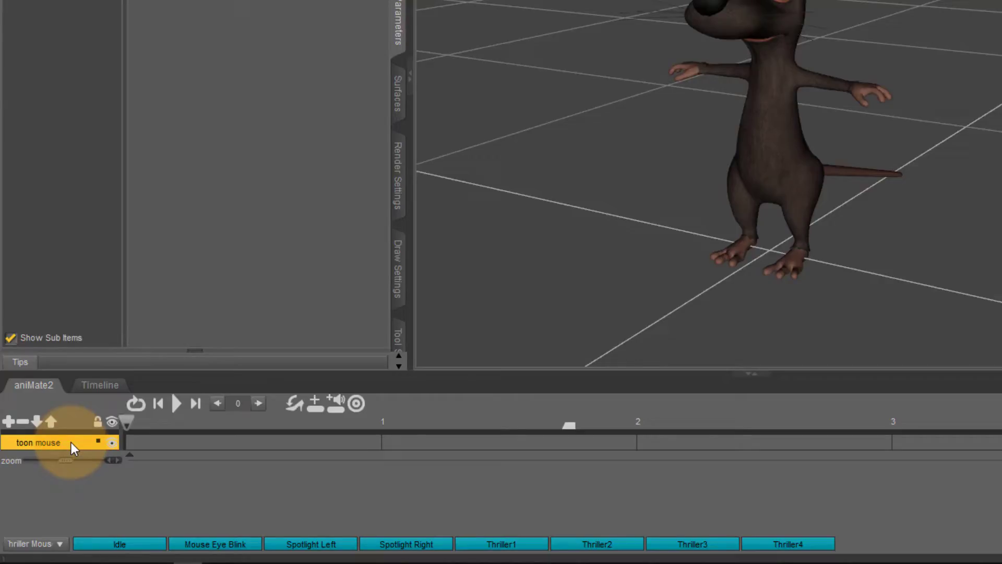
pyautogui.click(22, 422)
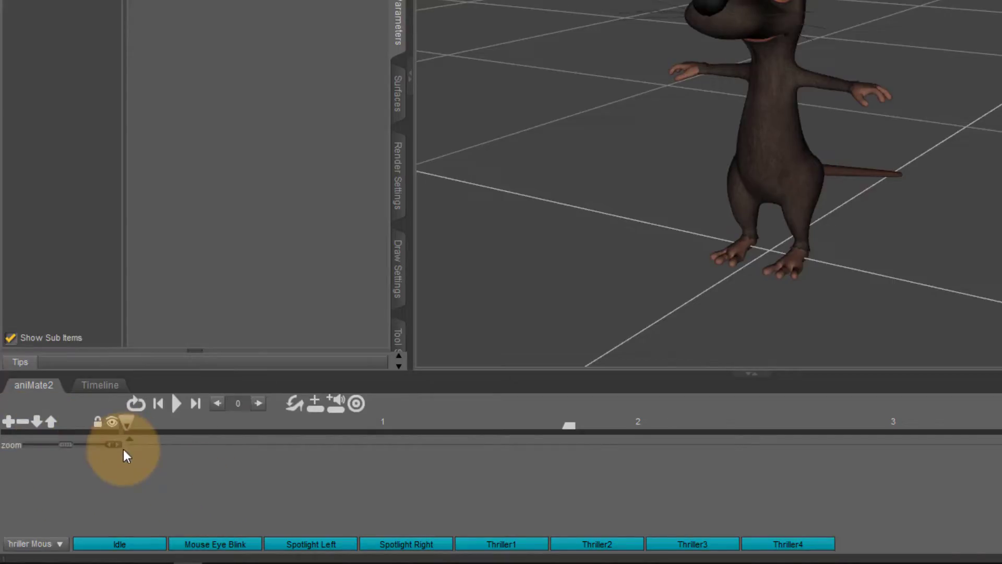
pyautogui.click(8, 421)
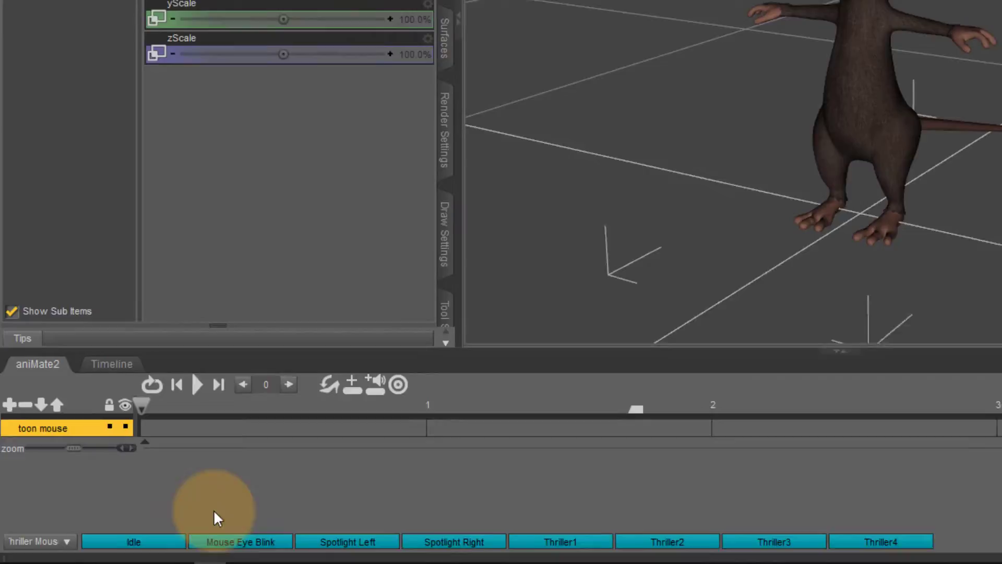
# Step: Create an aniBlock from the Studio keyframes with Translation, Rotation and Morphs/Values included
pyautogui.rightClick(214, 472)
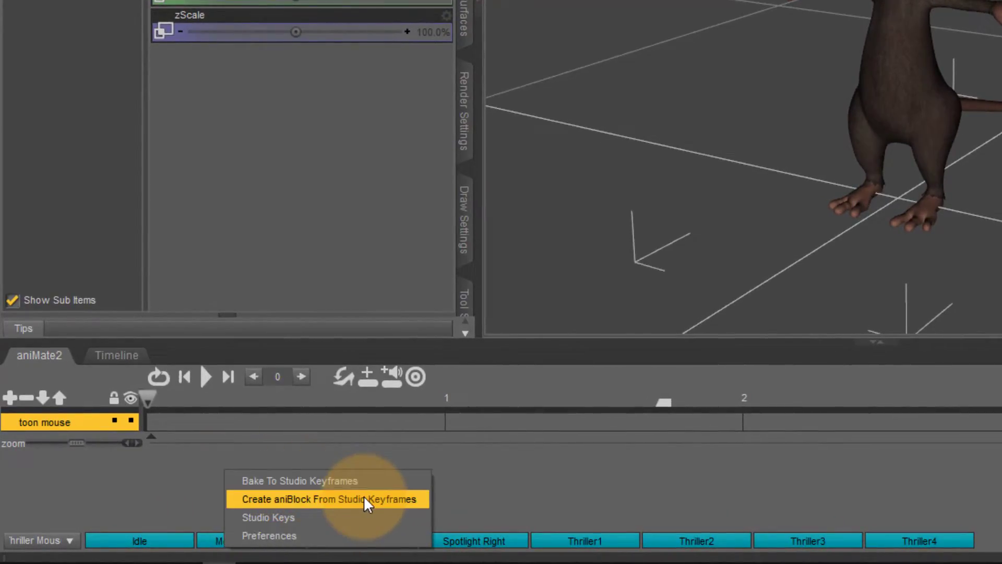
pyautogui.click(392, 496)
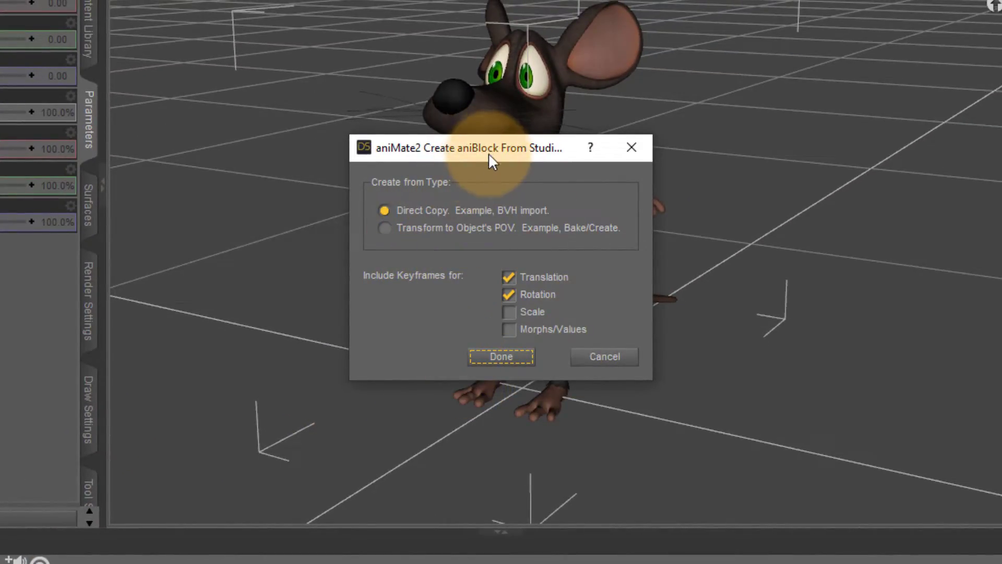
pyautogui.click(507, 330)
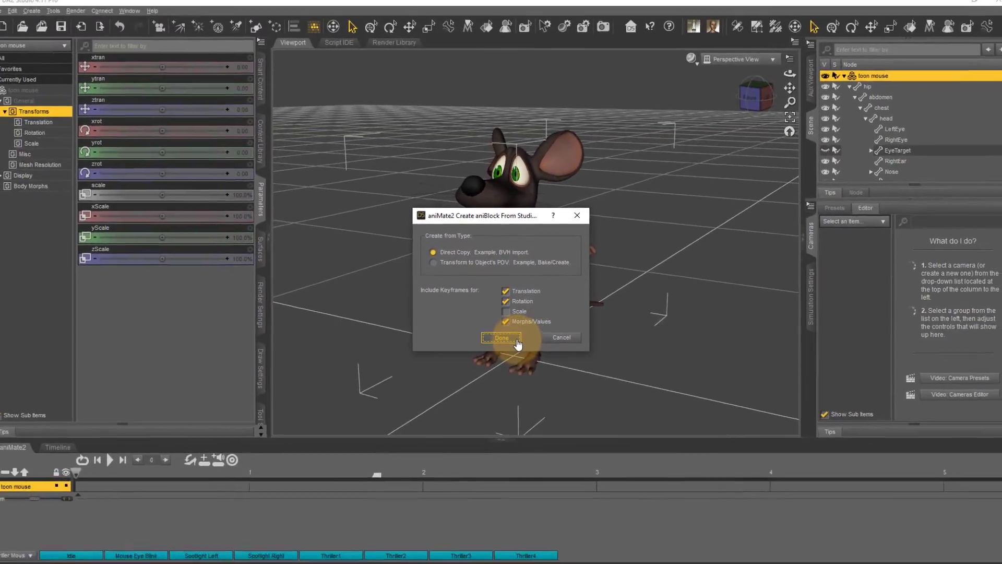
pyautogui.click(528, 362)
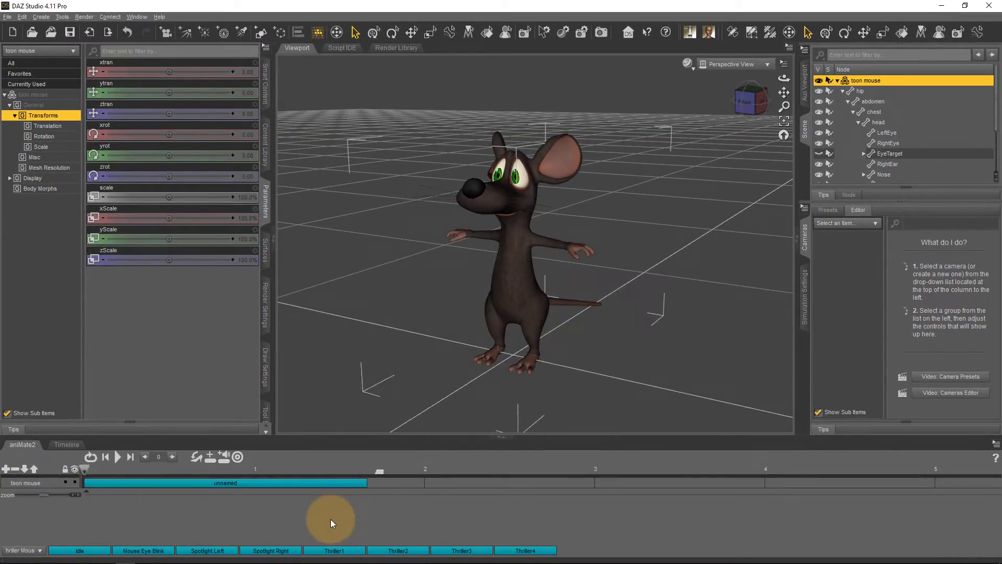
pyautogui.click(147, 481)
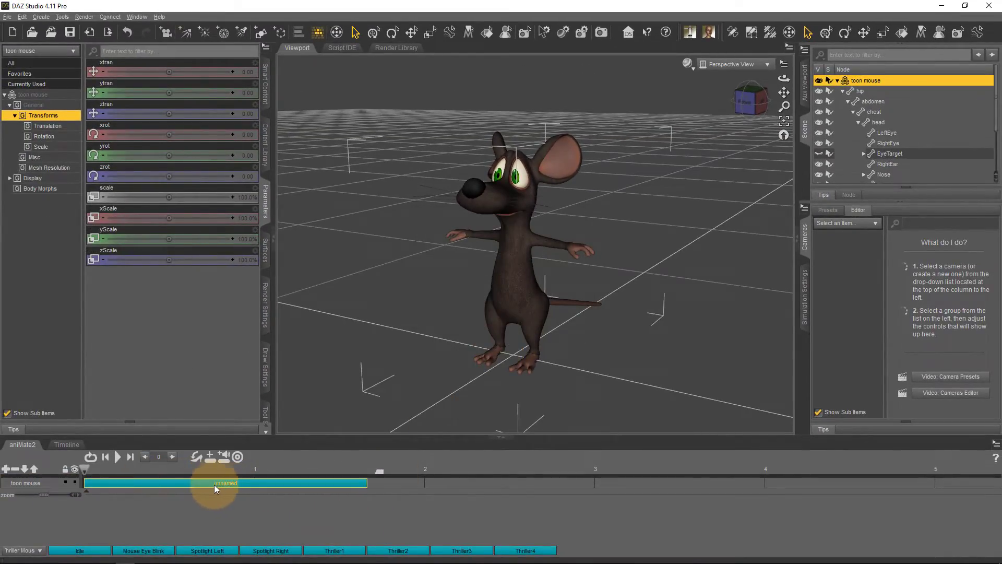
pyautogui.click(185, 490)
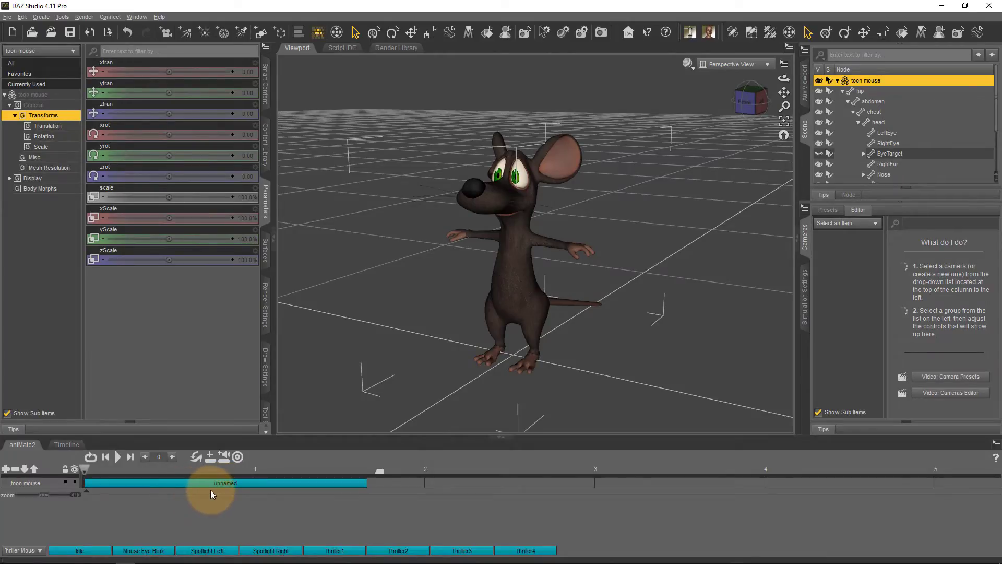
pyautogui.click(118, 457)
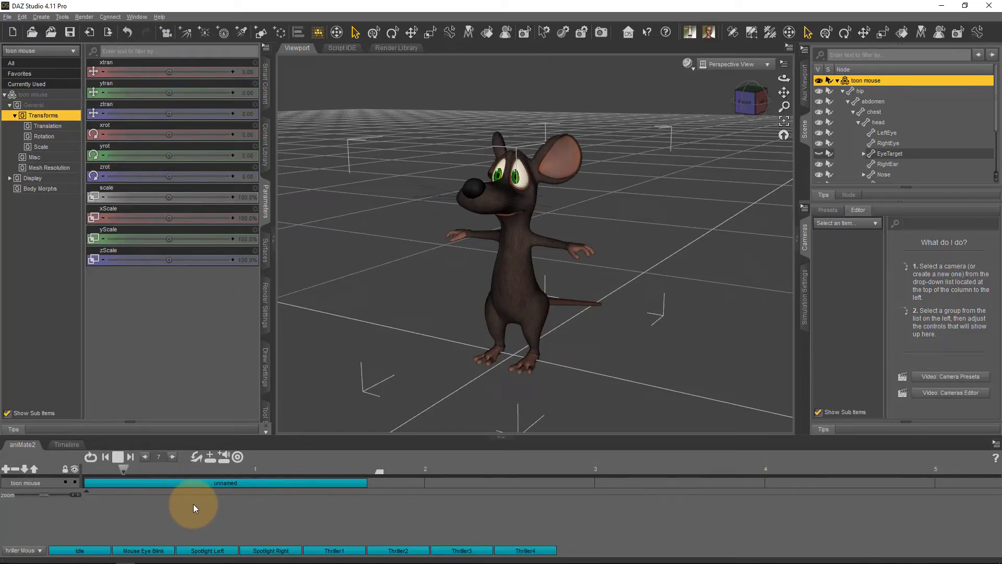
pyautogui.click(119, 457)
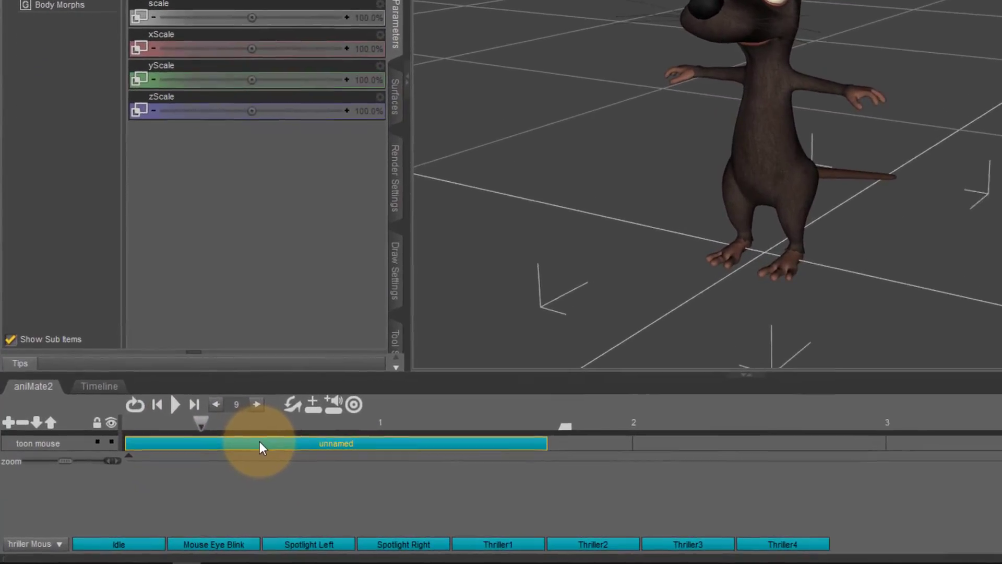
# Step: Save the unnamed aniBlock as a new aniBlock file named 'Nice title'
pyautogui.rightClick(261, 442)
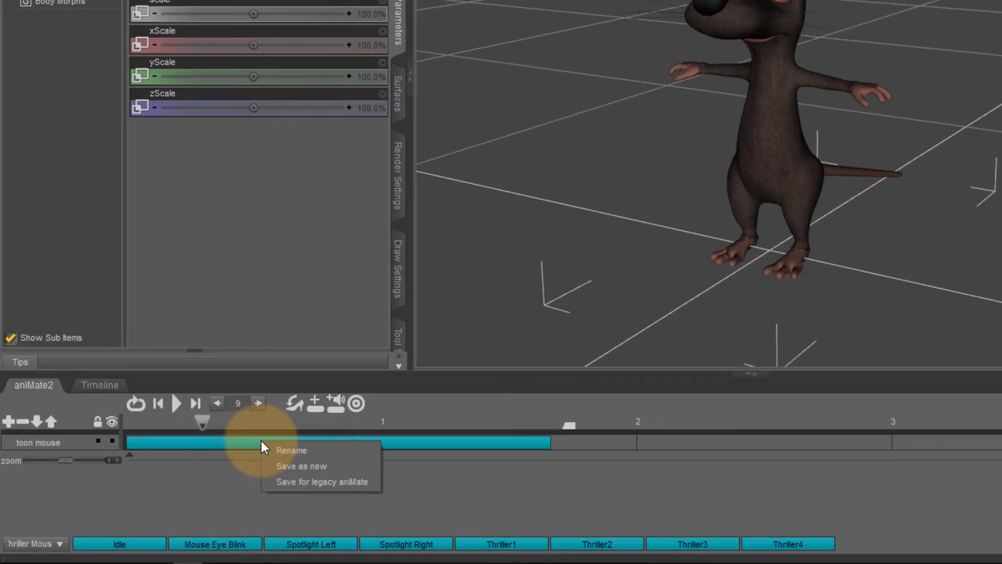
pyautogui.click(358, 469)
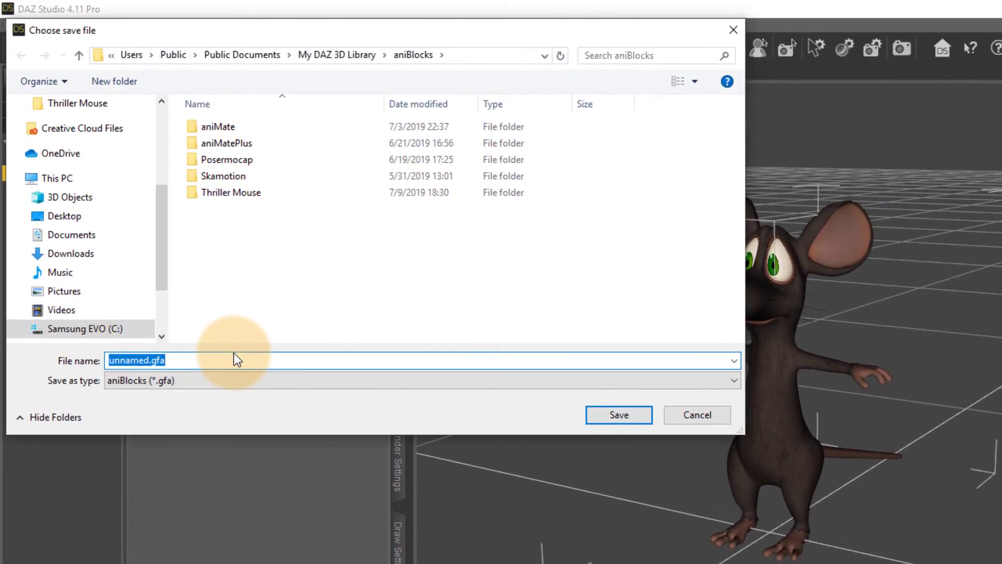
pyautogui.write('Nice title')
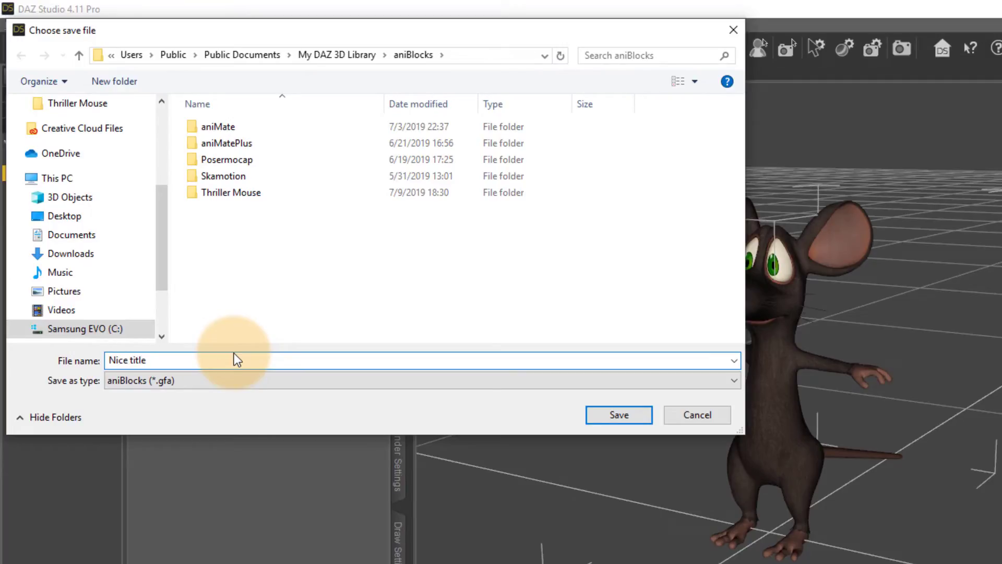
pyautogui.click(625, 412)
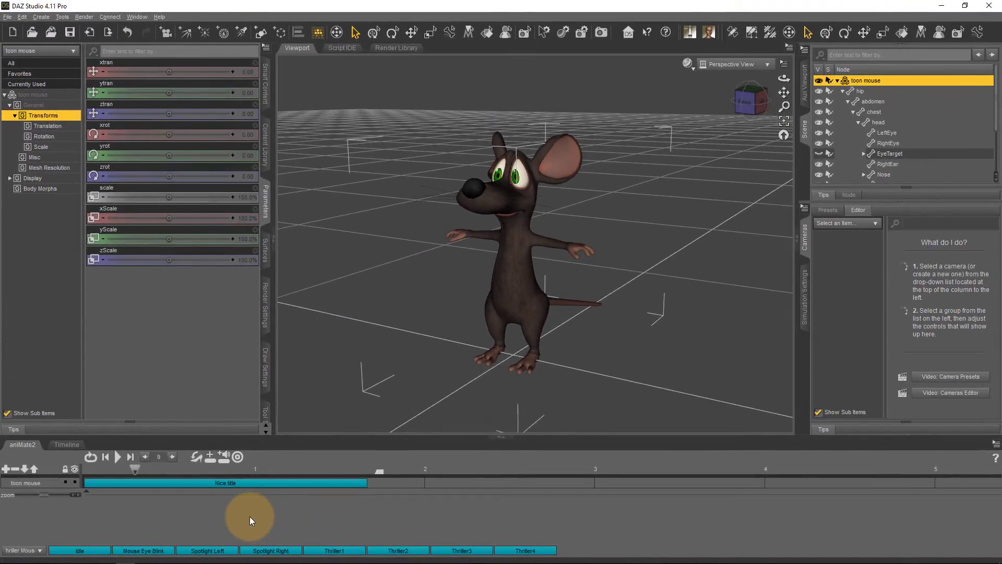